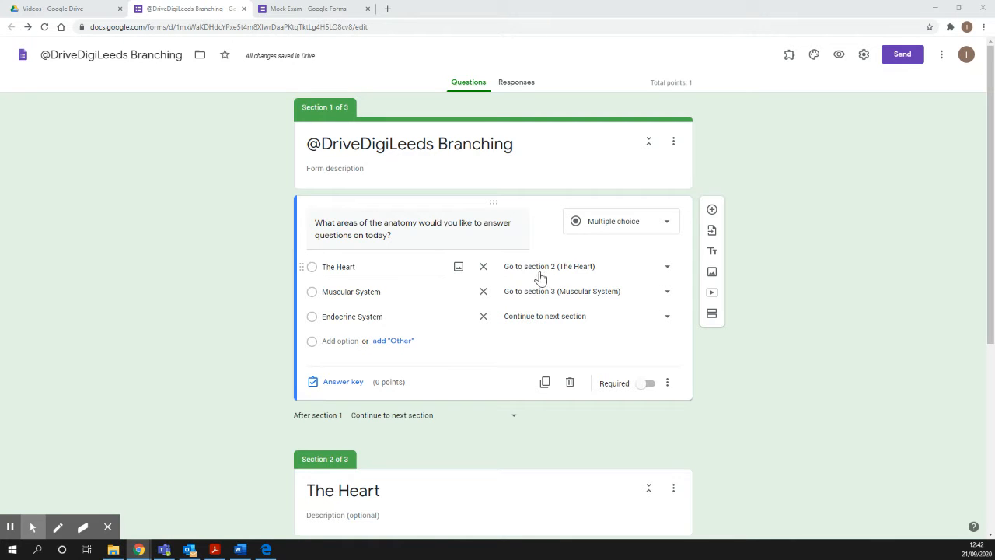
# Step: Add a new section at the end of the form, after the Muscular System section
pyautogui.click(667, 384)
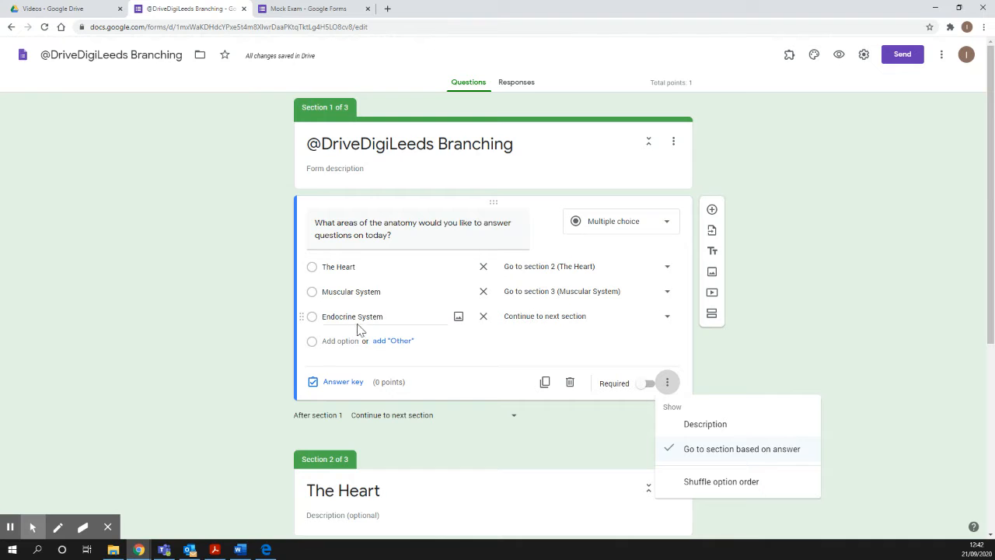
pyautogui.click(776, 372)
pyautogui.scroll(-3, 355, 311)
pyautogui.scroll(-2, 515, 211)
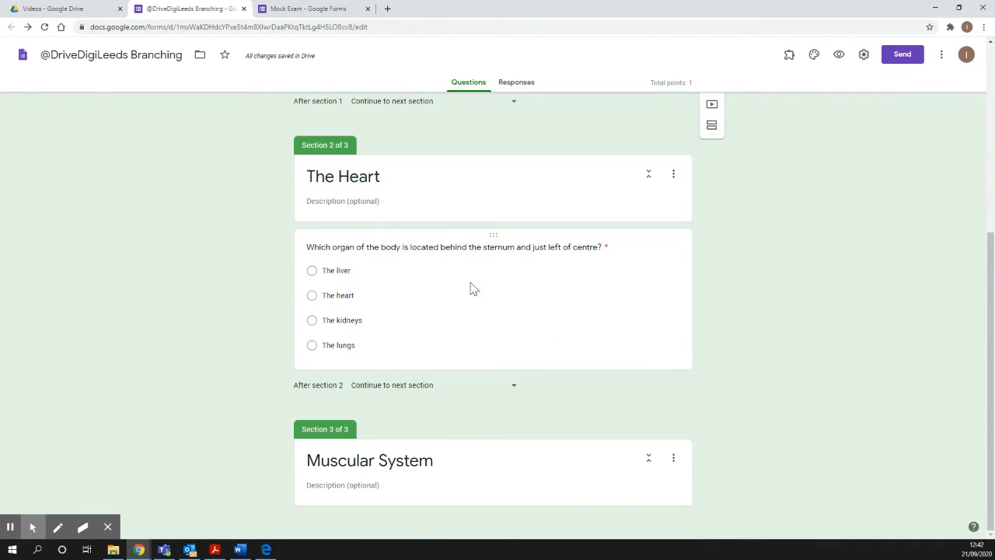
pyautogui.click(499, 486)
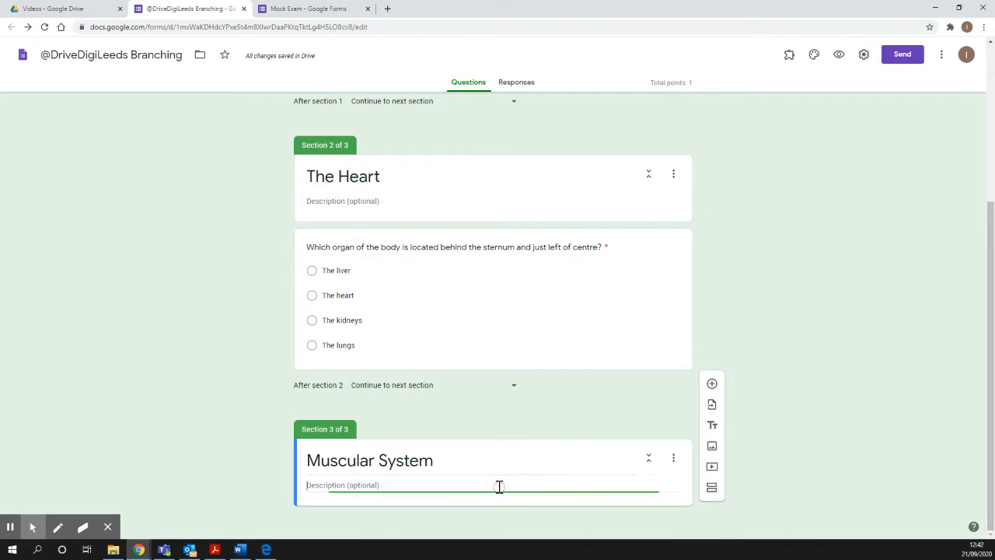
pyautogui.click(712, 526)
pyautogui.rightClick(711, 527)
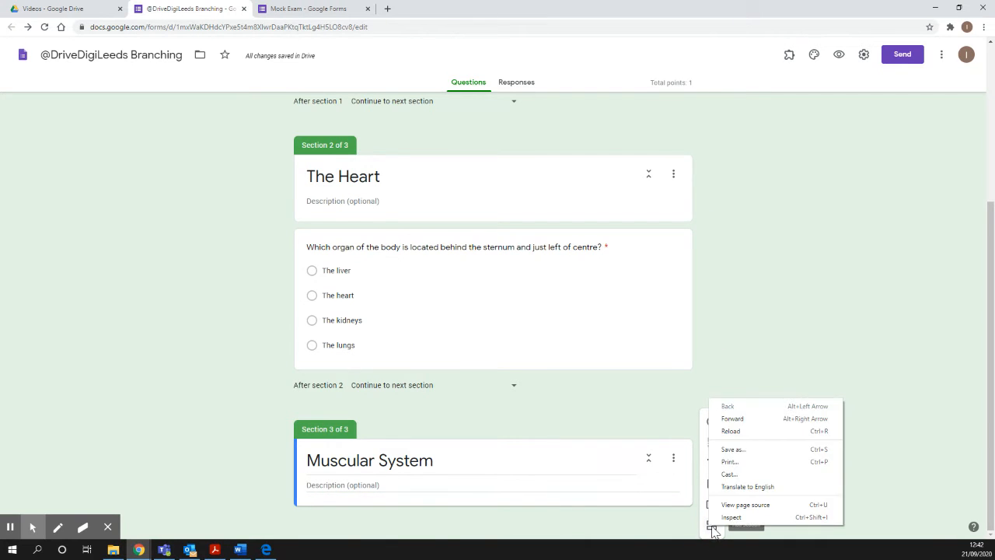
pyautogui.click(711, 526)
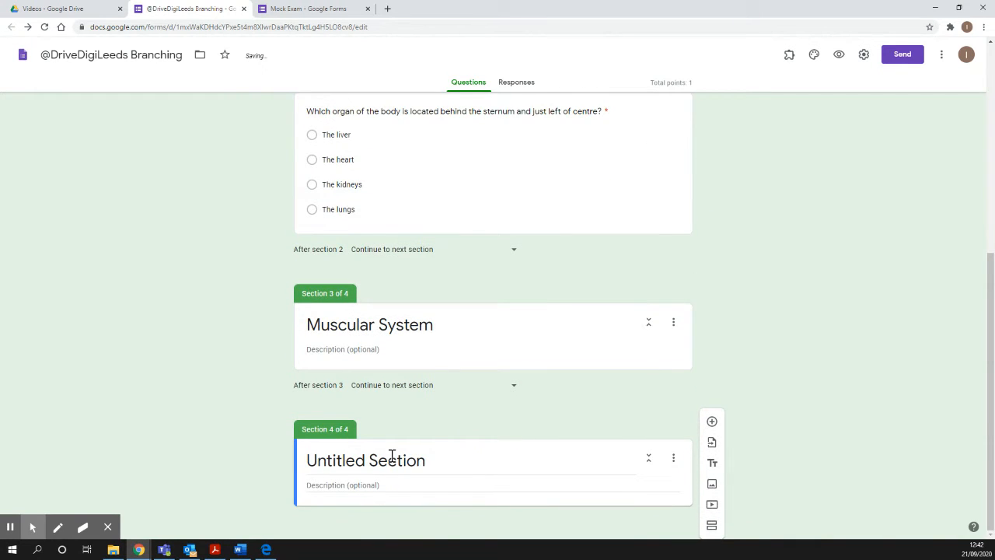
# Step: Title the untitled fourth section "Endocrine System"
pyautogui.click(391, 457)
pyautogui.press('BackSpace')
pyautogui.write('E')
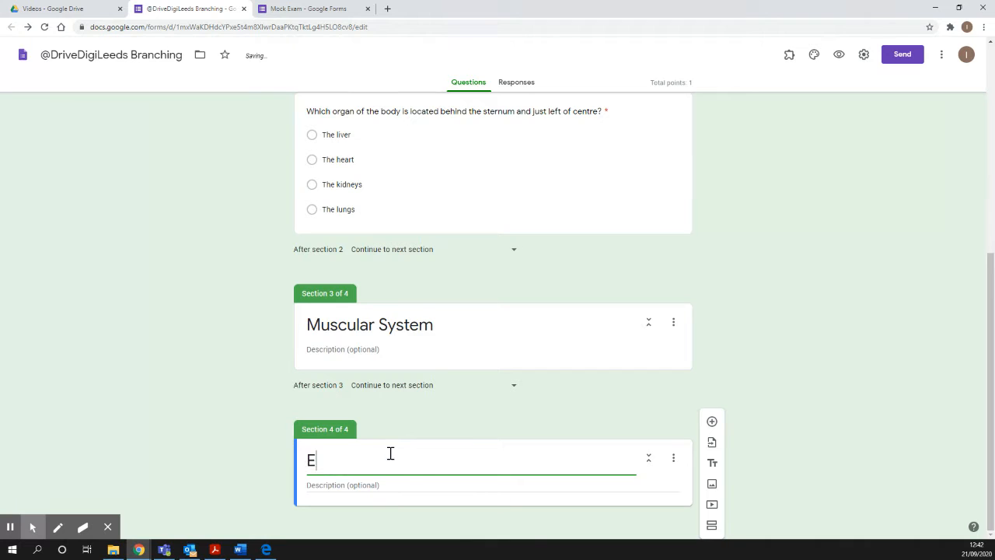
pyautogui.write('ndocrine S')
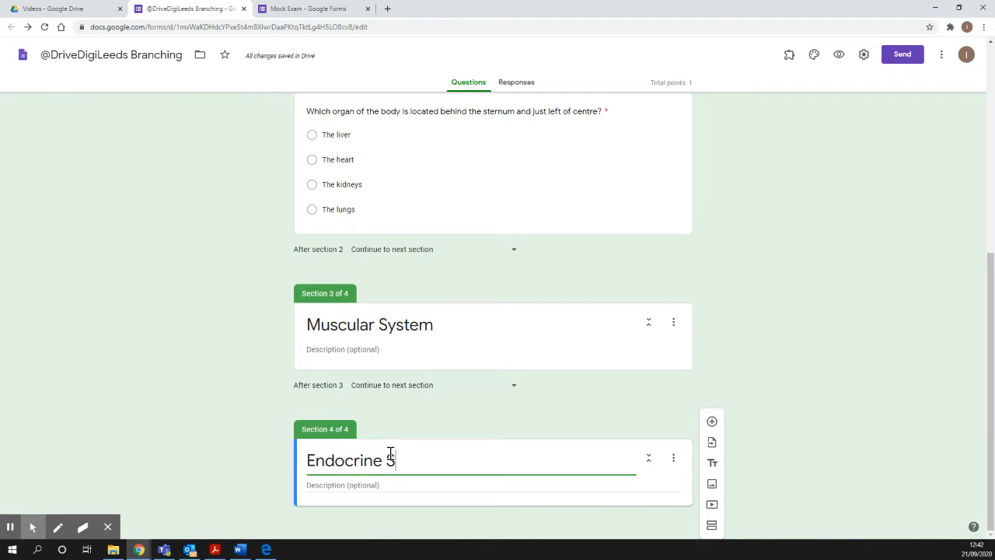
pyautogui.write('ystem')
# Step: Route the Endocrine System answer in the anatomy areas question to section 4 (Endocrine System) and make the question required
pyautogui.scroll(5, 345, 418)
pyautogui.click(465, 286)
pyautogui.click(640, 317)
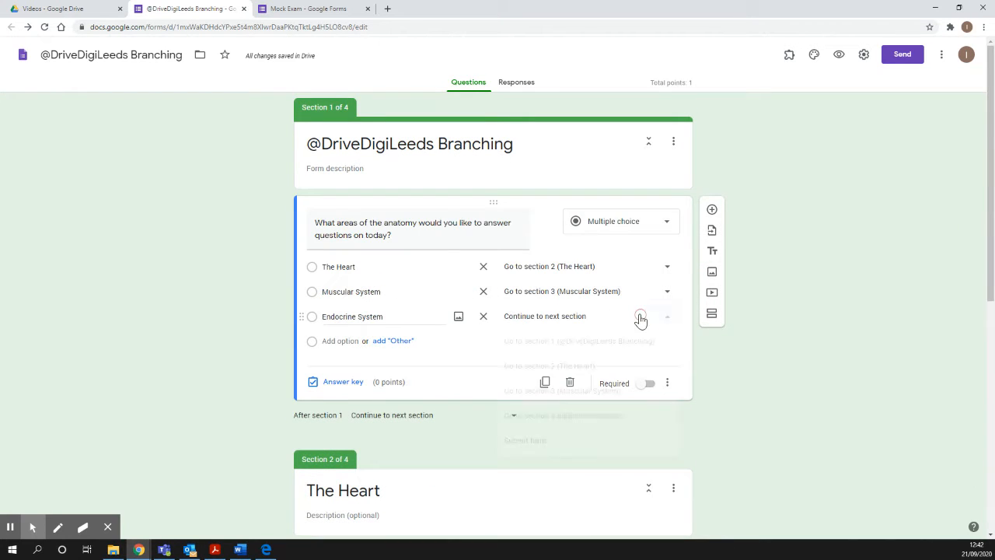
pyautogui.click(565, 417)
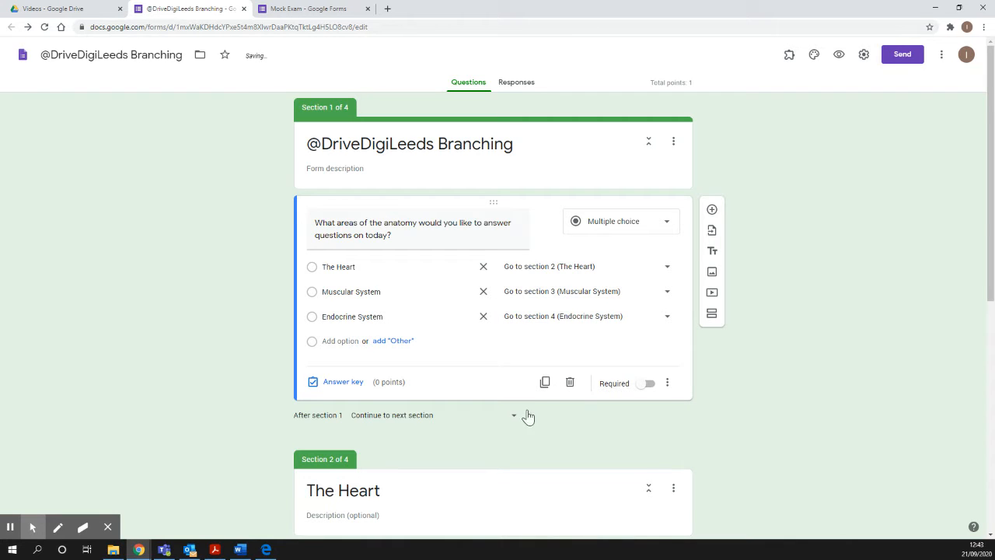
pyautogui.click(641, 389)
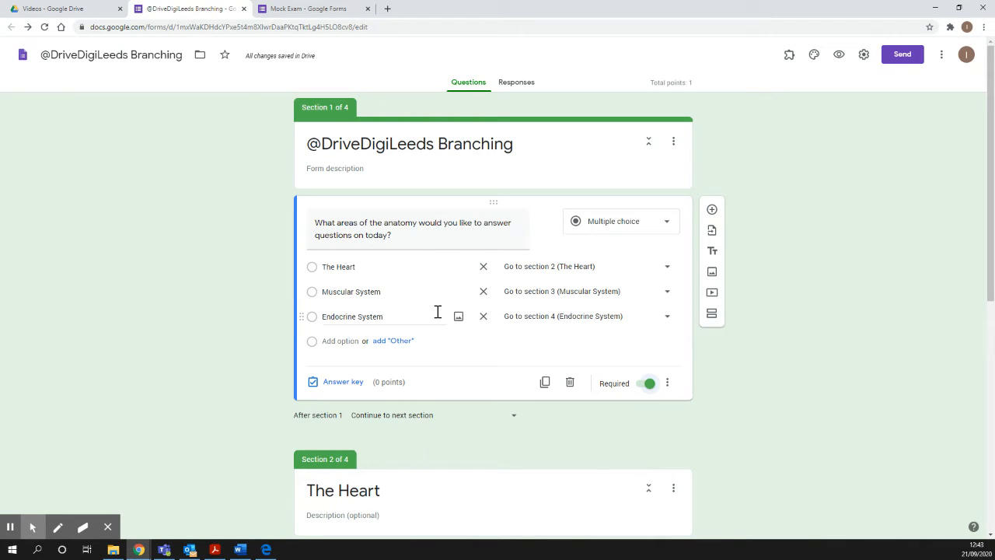
# Step: Turn off going to a section based on answer for the sternum organ question in The Heart section
pyautogui.scroll(-2, 437, 311)
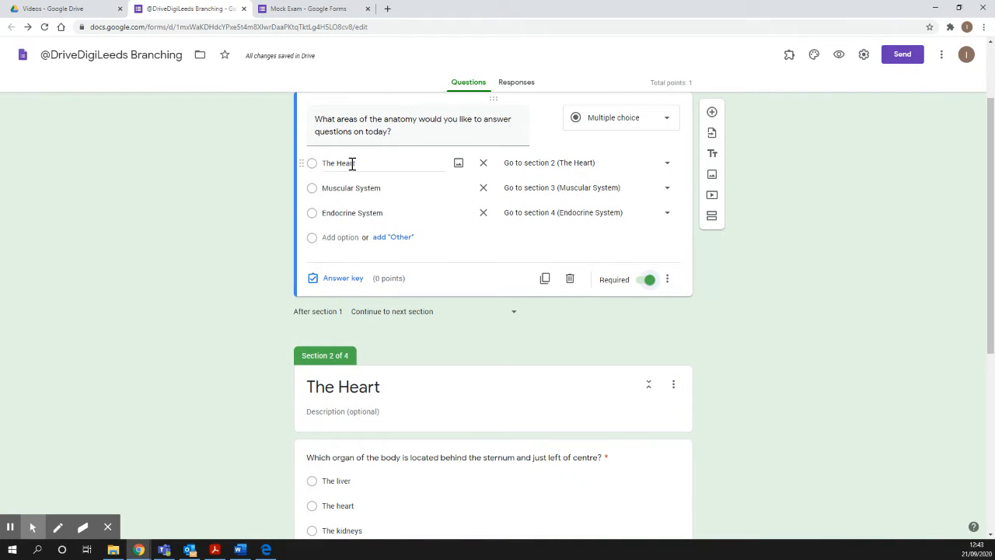
pyautogui.scroll(-2, 474, 294)
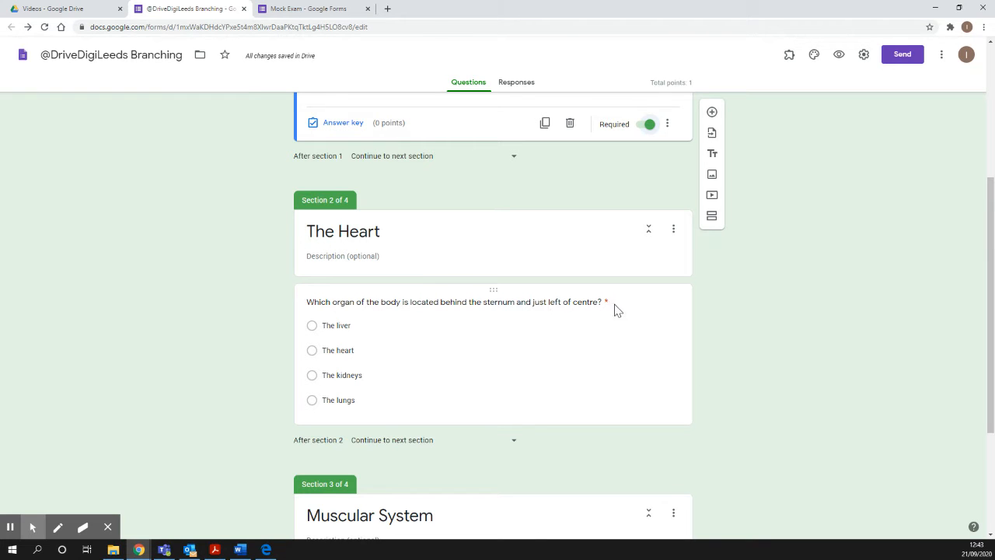
pyautogui.click(445, 371)
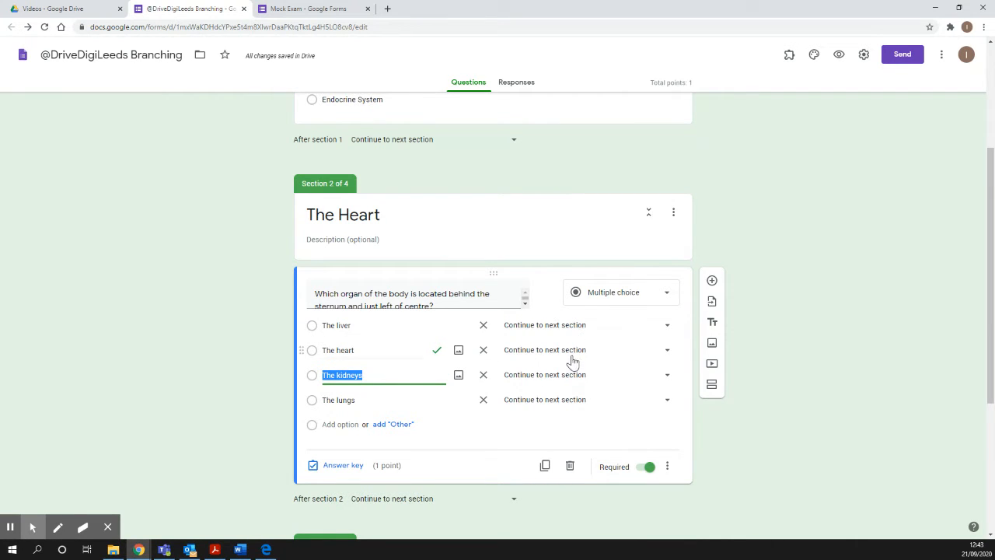
pyautogui.click(667, 466)
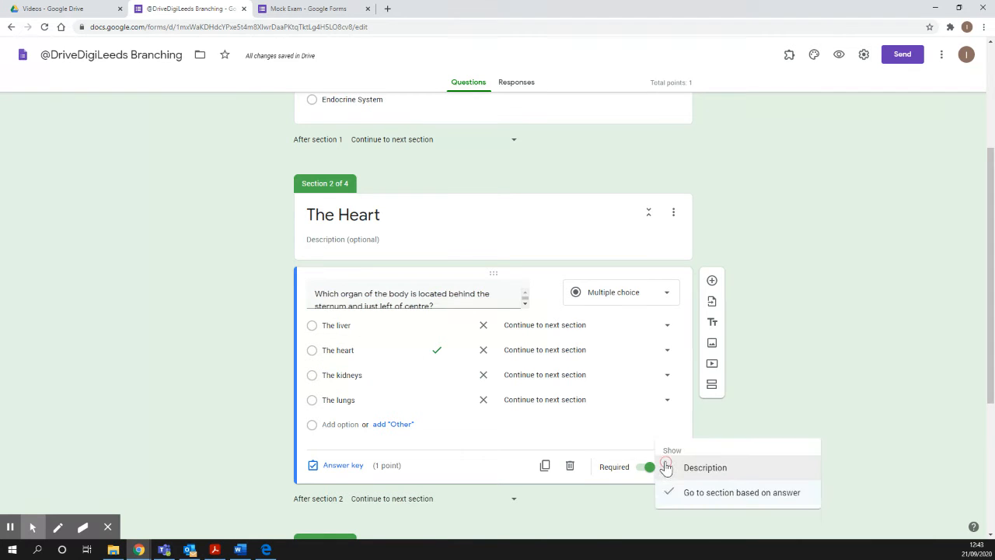
pyautogui.click(688, 484)
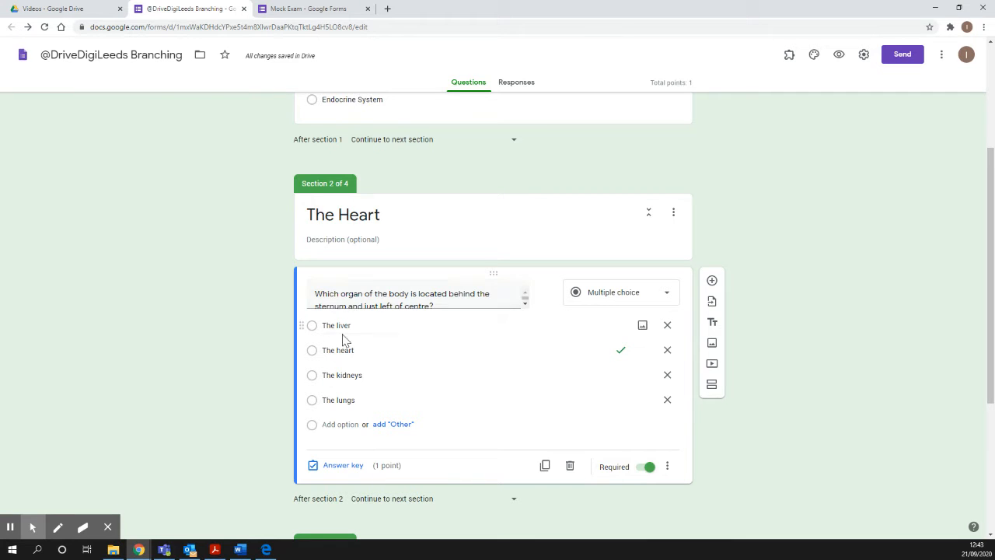
pyautogui.click(331, 467)
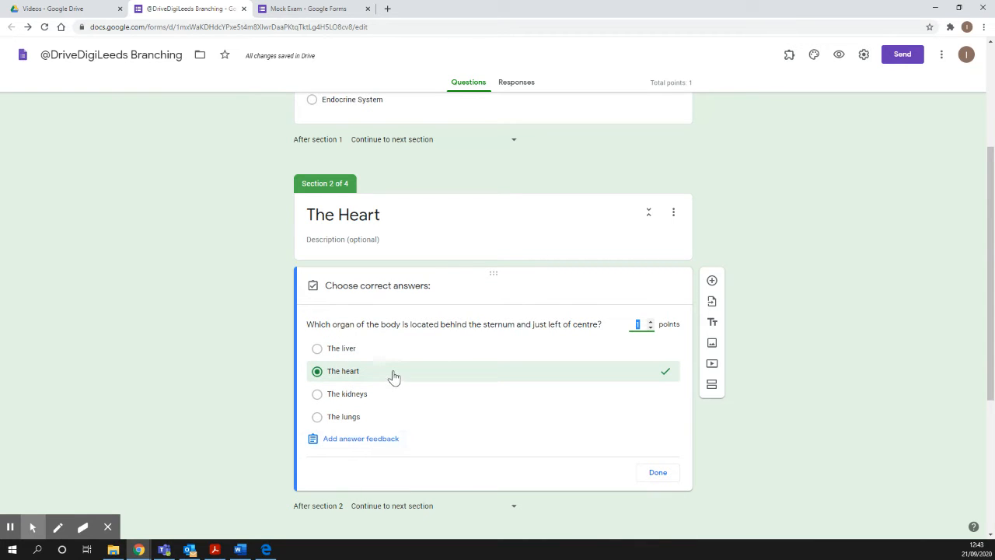
pyautogui.click(349, 440)
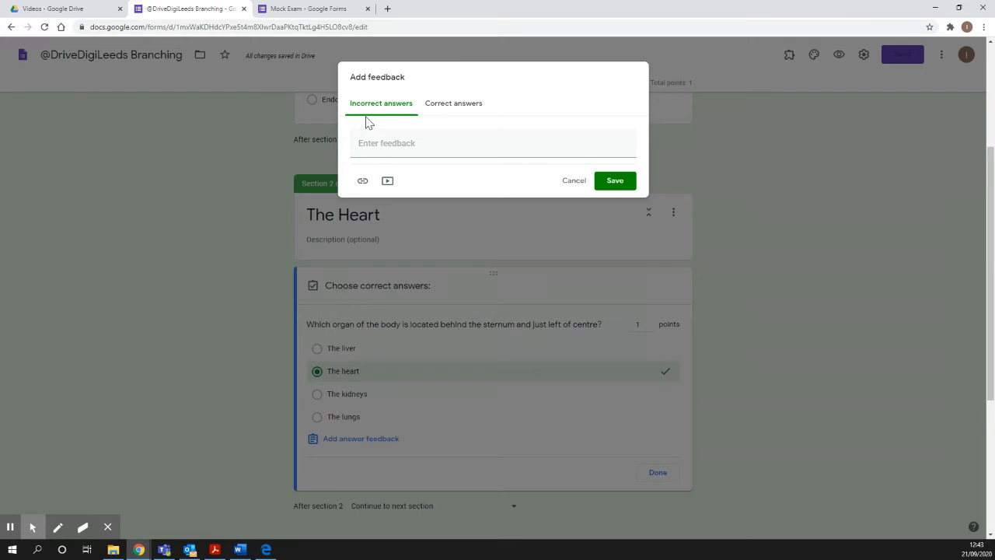
pyautogui.click(387, 182)
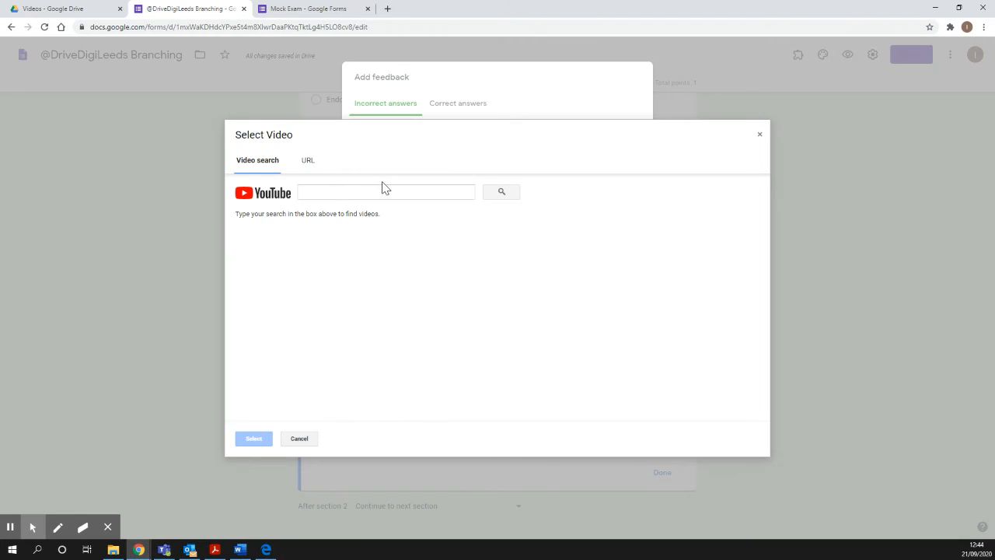
pyautogui.click(311, 163)
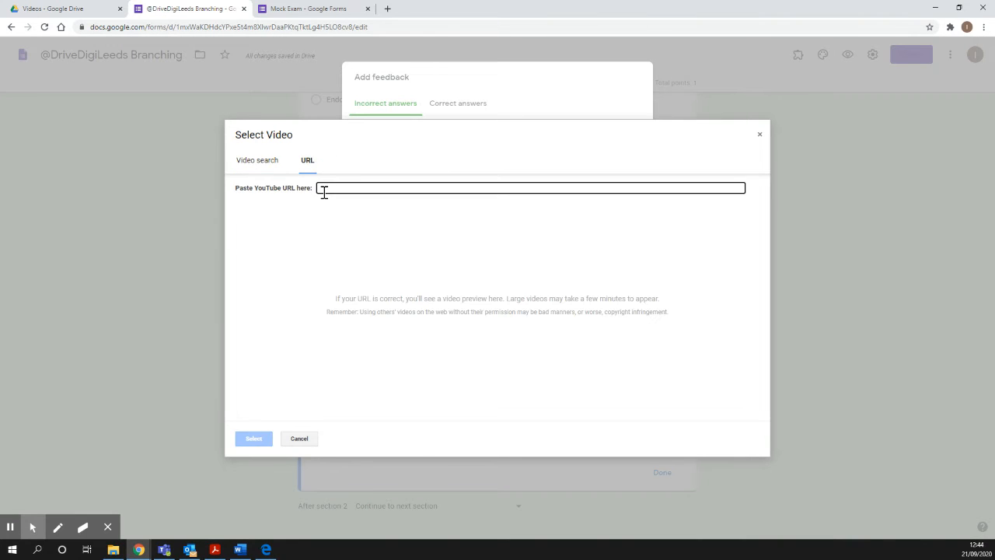
pyautogui.write('https://youtu.be/idkPch61aMw')
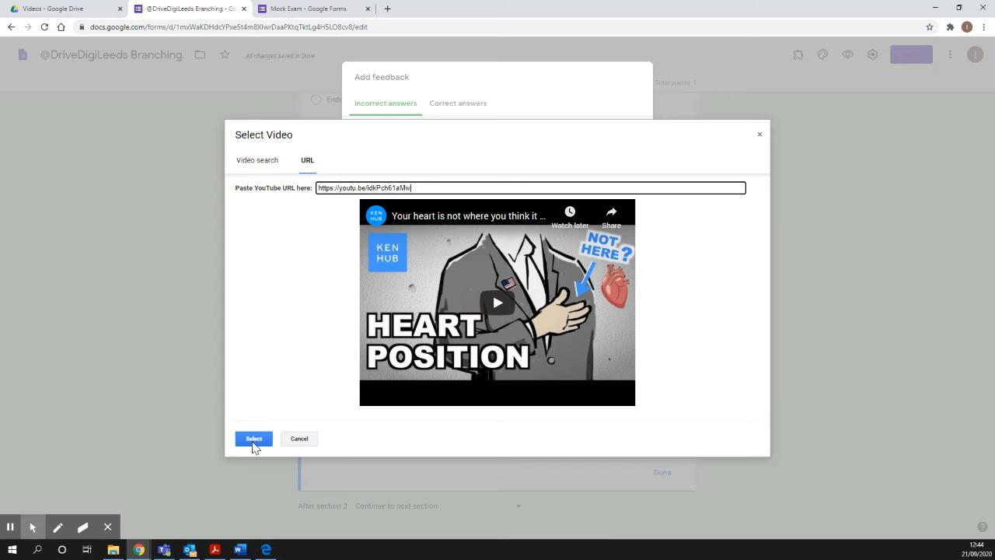
pyautogui.click(254, 441)
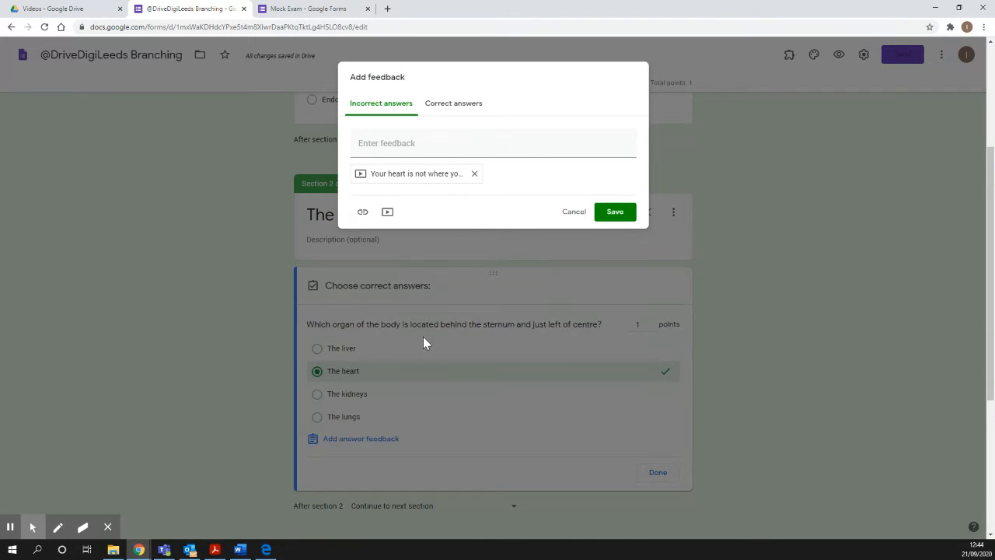
# Step: Enter "Well Done great job" as the feedback for correct answers and save the feedback
pyautogui.click(456, 105)
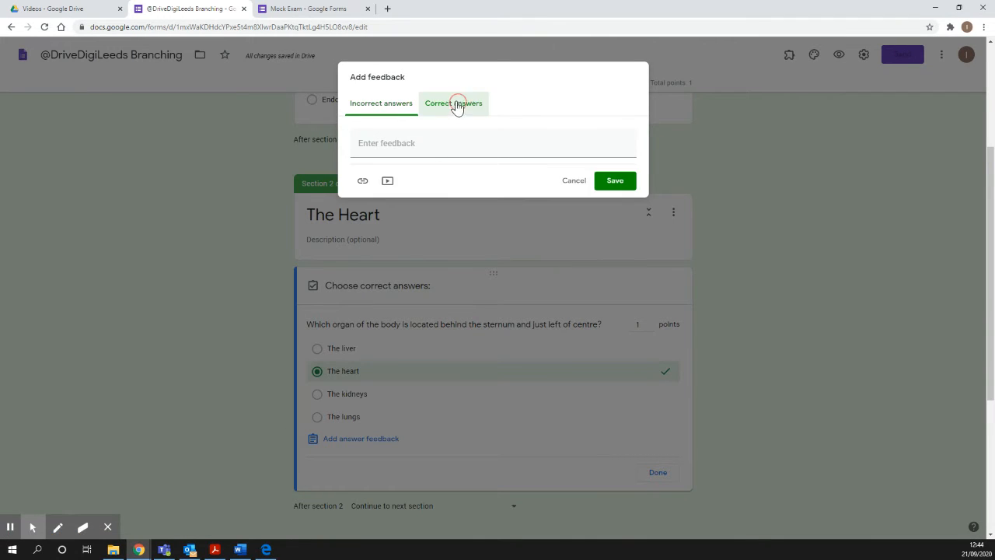
pyautogui.click(385, 144)
pyautogui.write('Well Done great job')
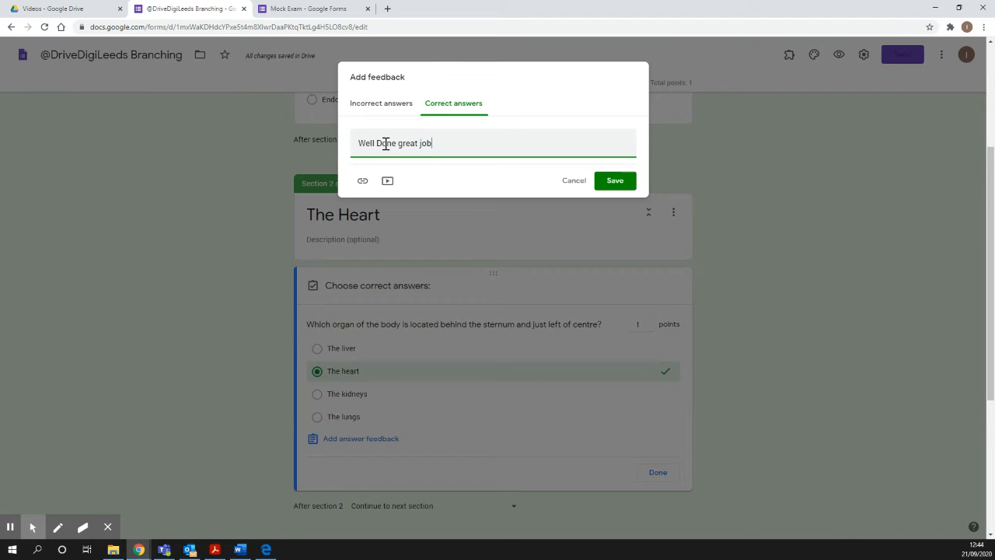
pyautogui.click(610, 180)
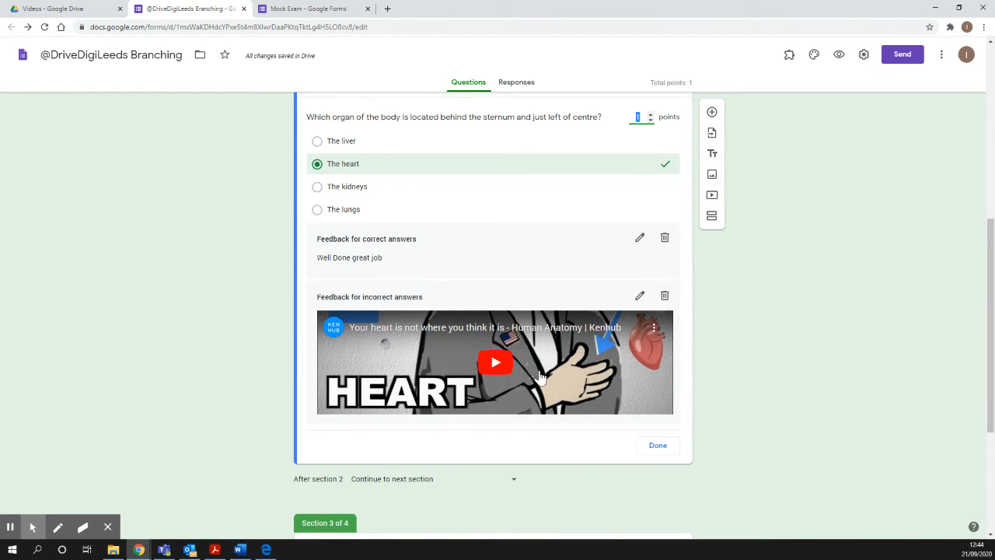
# Step: Test the branching in the form preview by choosing The Heart and answering "The heart", and close the preview and the Mock Exam form
pyautogui.scroll(5, 527, 369)
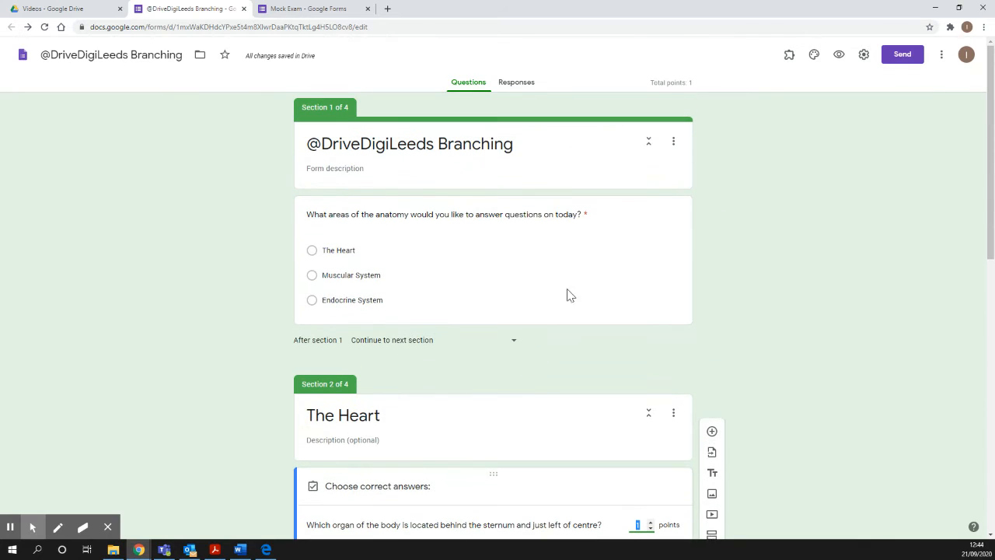
pyautogui.click(839, 56)
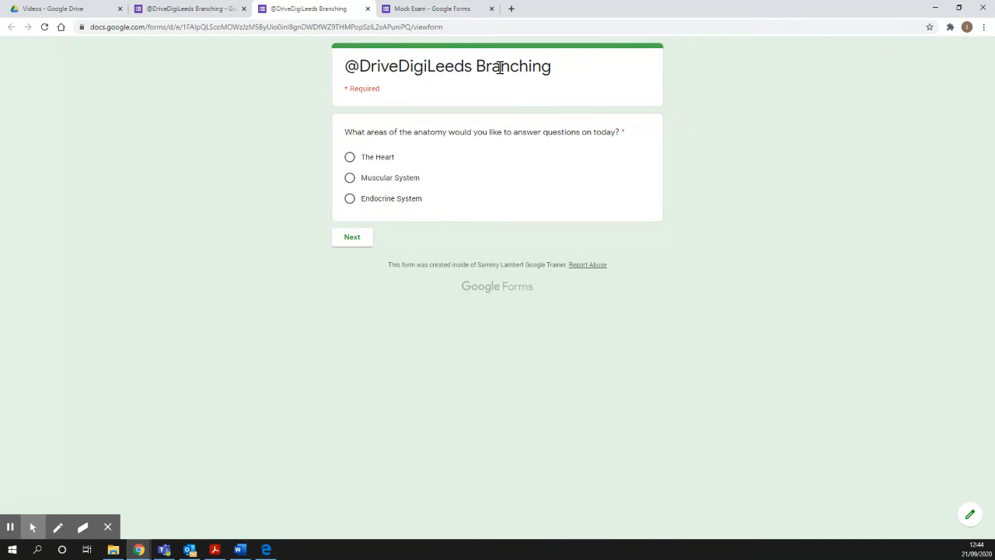
pyautogui.click(350, 157)
pyautogui.click(352, 238)
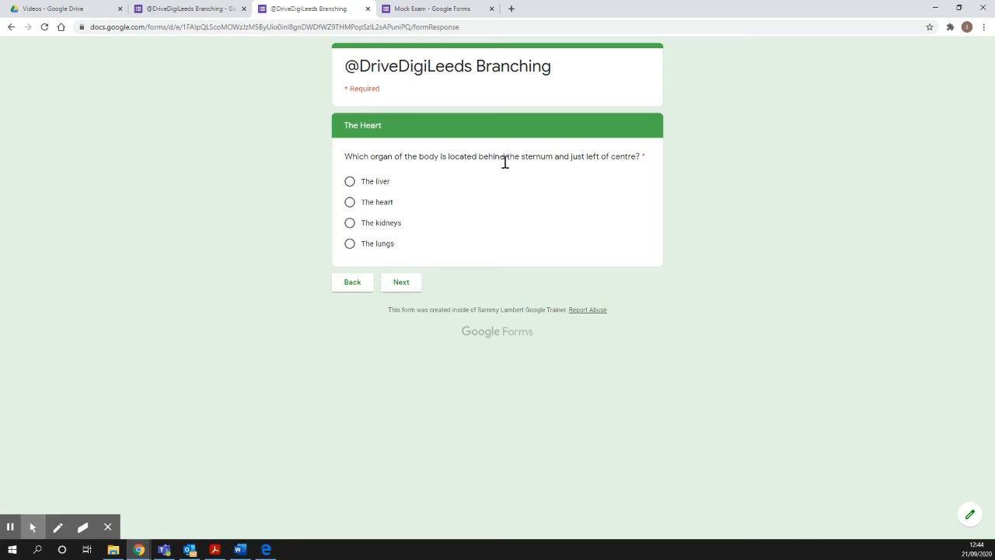
pyautogui.click(360, 206)
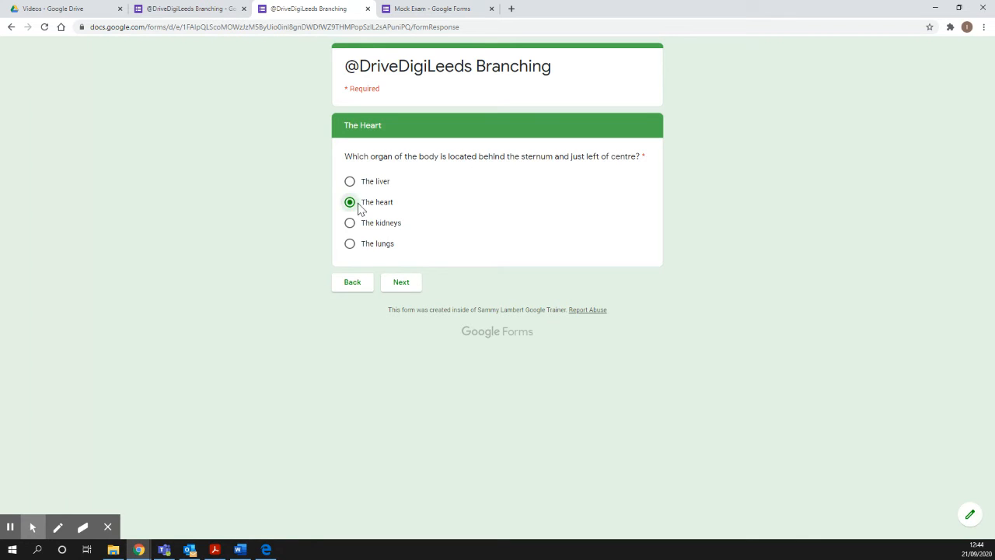
pyautogui.click(400, 284)
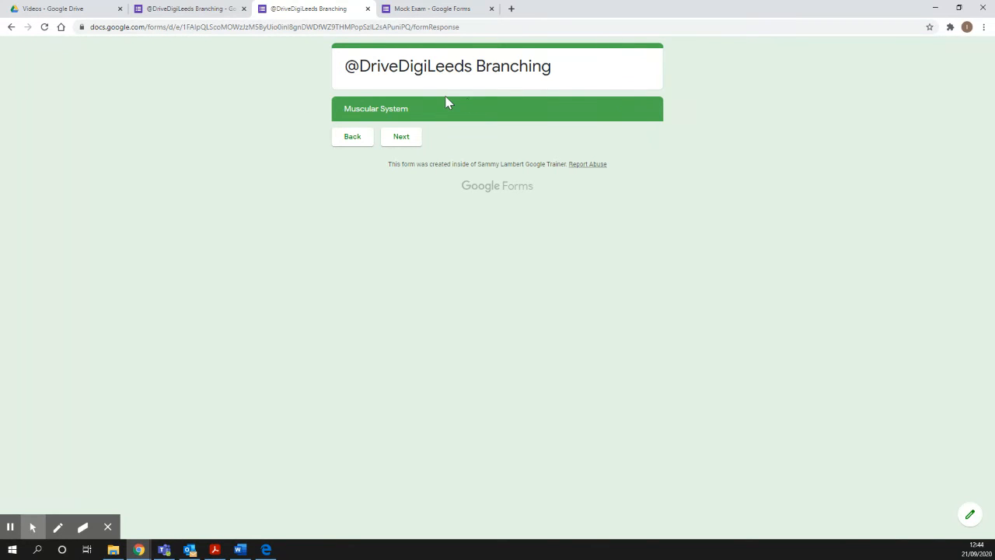
pyautogui.click(367, 9)
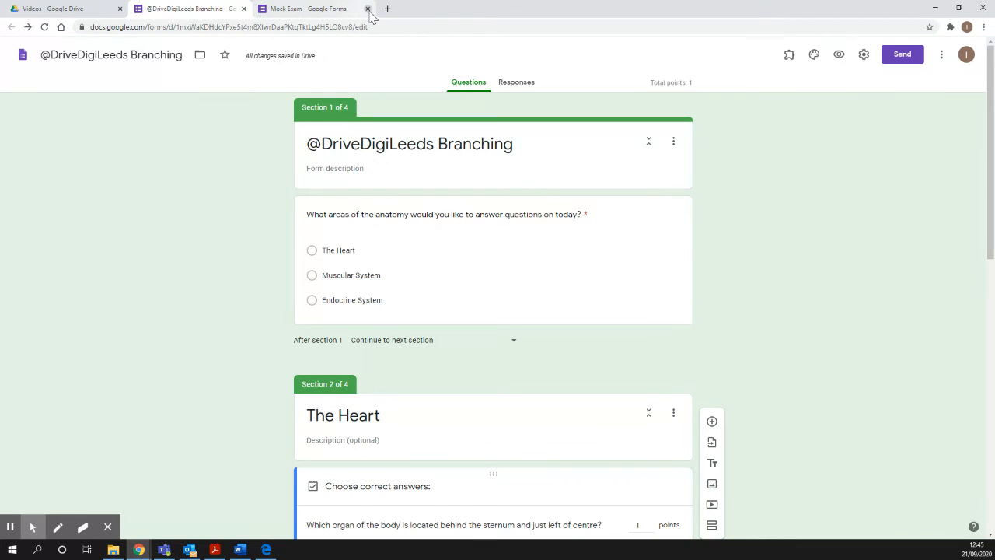
pyautogui.click(368, 9)
# Step: Set the form to submit after section 2 (The Heart)
pyautogui.scroll(-4, 408, 331)
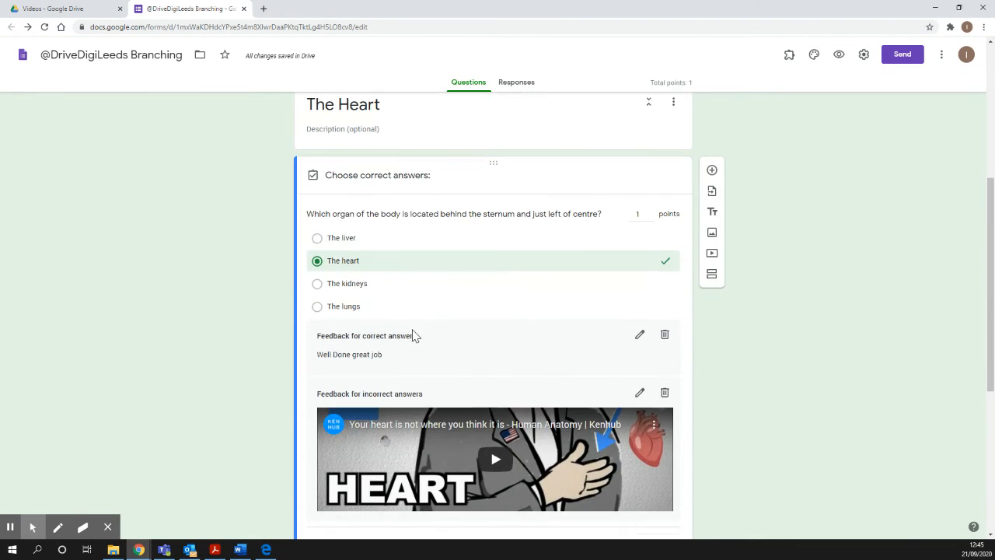
pyautogui.scroll(-3, 453, 241)
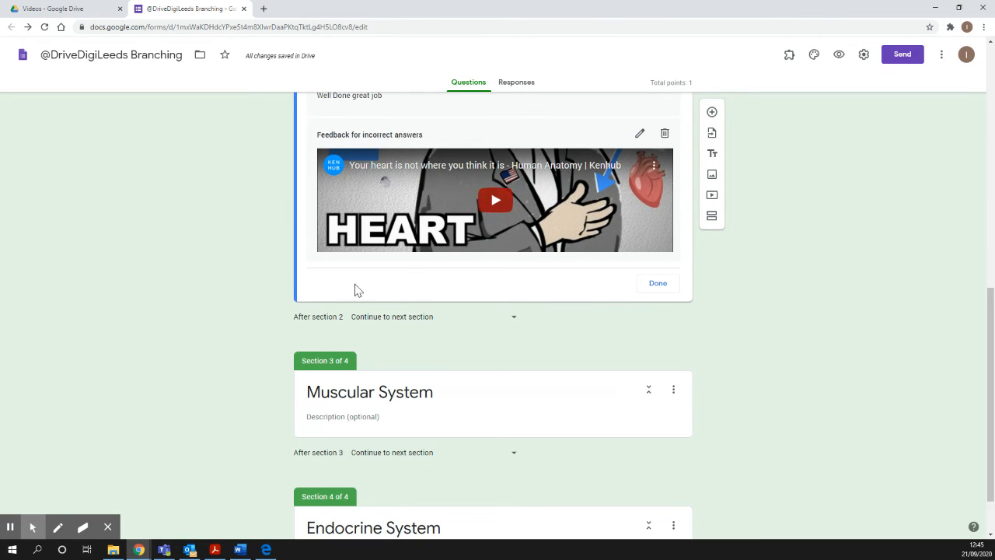
pyautogui.scroll(1, 400, 248)
pyautogui.scroll(1, 399, 247)
pyautogui.scroll(-2, 400, 338)
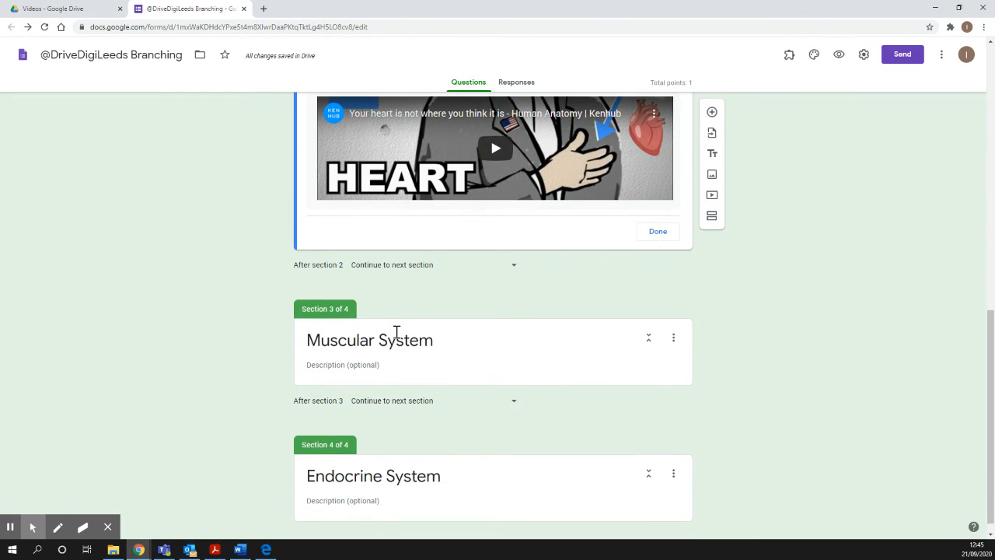
pyautogui.click(514, 266)
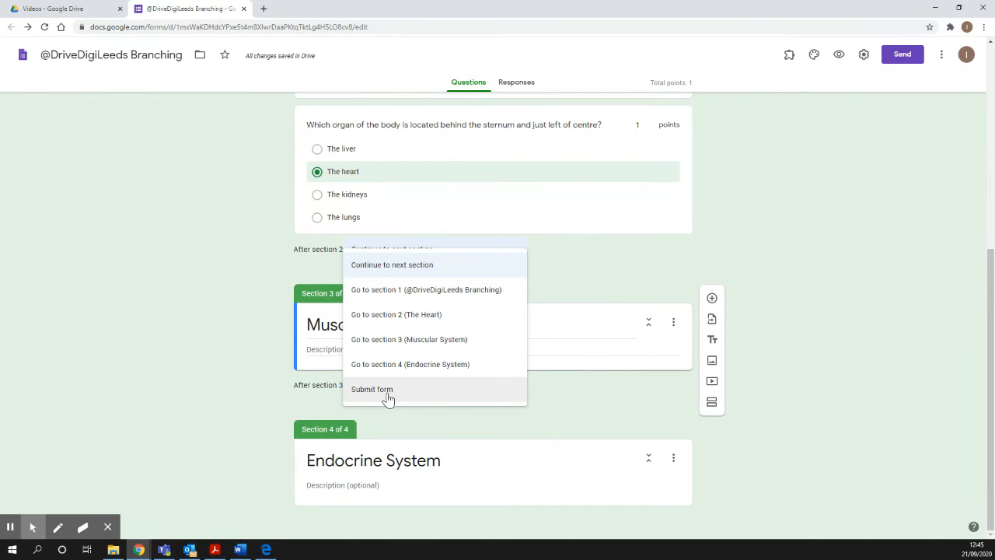
pyautogui.click(388, 397)
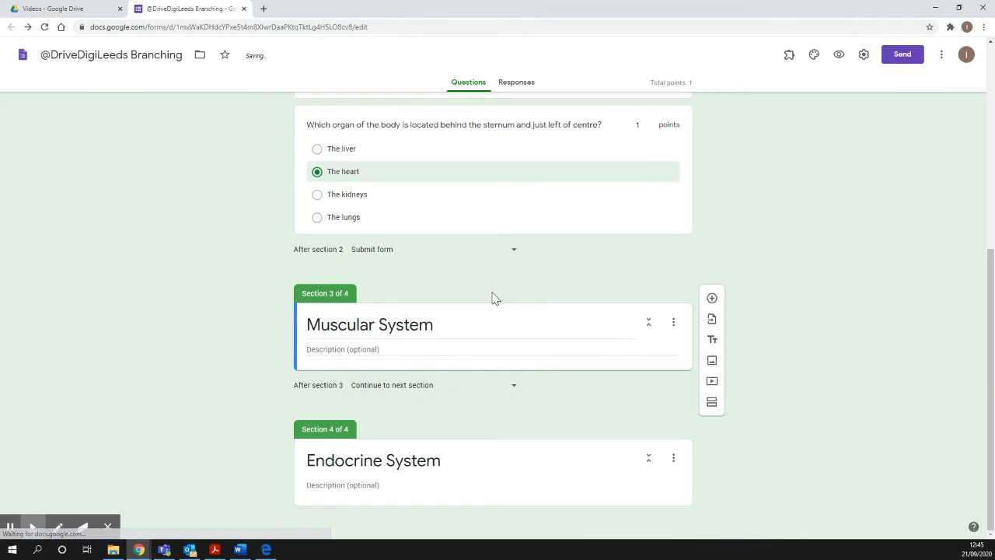
# Step: Preview the form, choose The Heart, answer the sternum question with "The heart", submit the response and close the preview
pyautogui.scroll(3, 545, 280)
pyautogui.scroll(1, 580, 269)
pyautogui.click(840, 61)
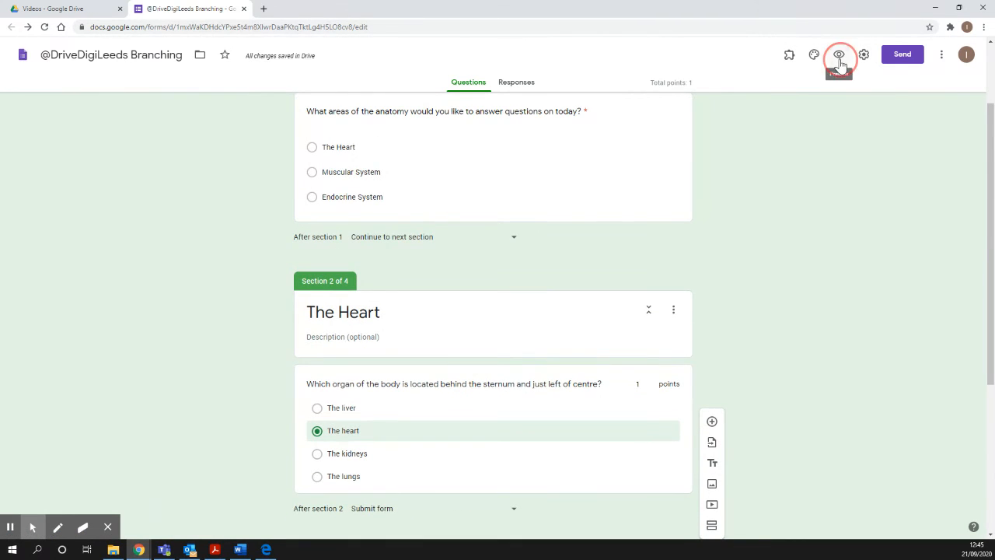
pyautogui.click(376, 159)
pyautogui.click(360, 240)
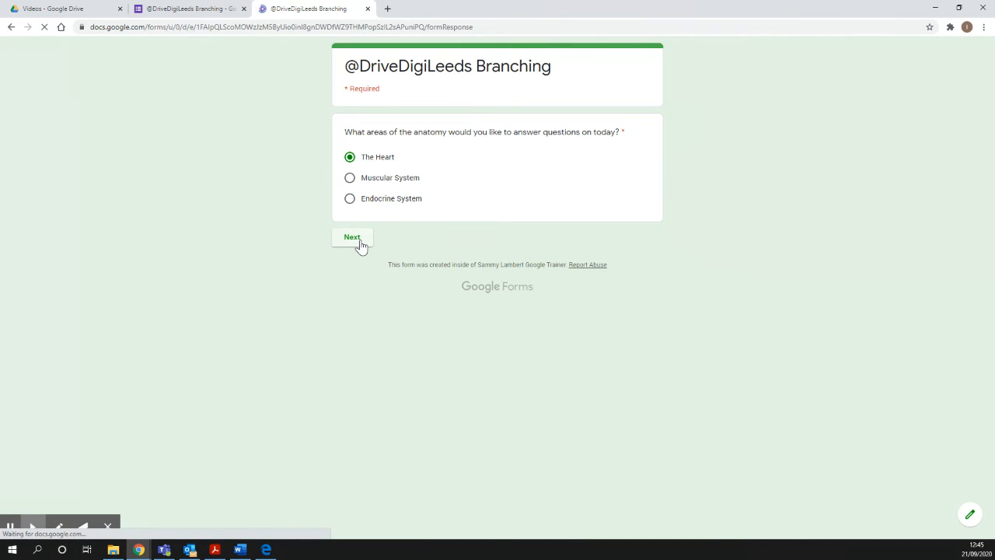
pyautogui.click(363, 202)
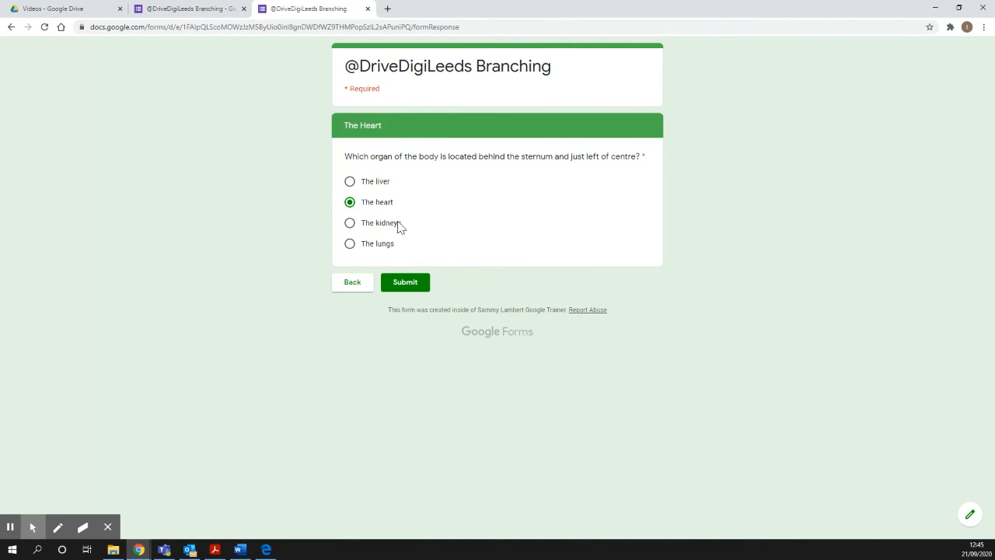
pyautogui.click(412, 284)
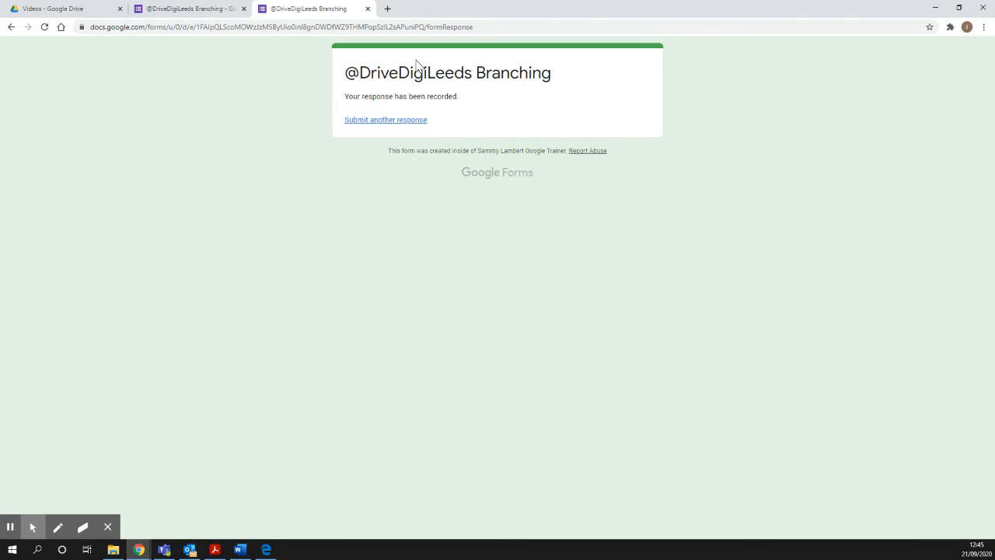
pyautogui.click(369, 8)
# Step: Examine the response summary's points distribution and answer charts, and return to the form's questions
pyautogui.scroll(-2, 429, 253)
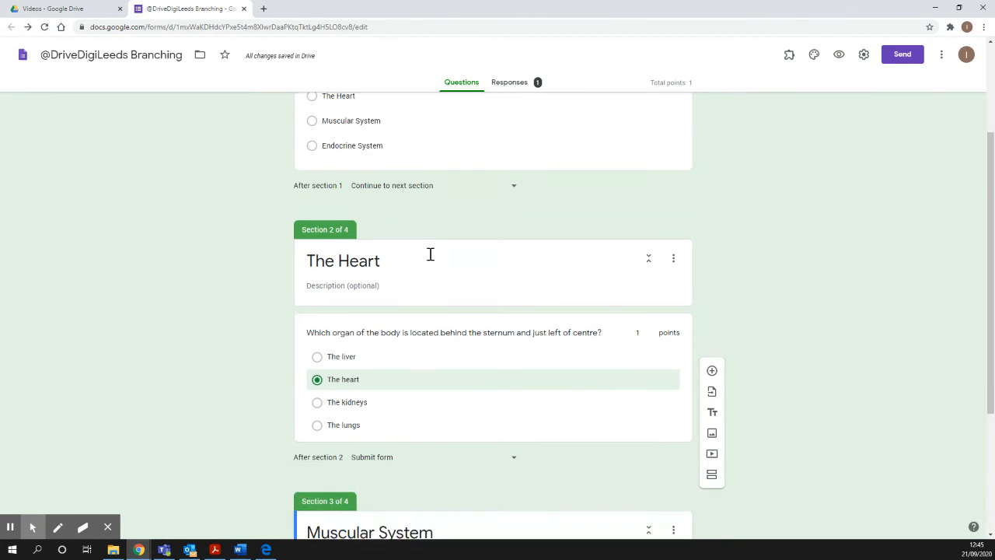
pyautogui.scroll(1, 506, 207)
pyautogui.click(511, 81)
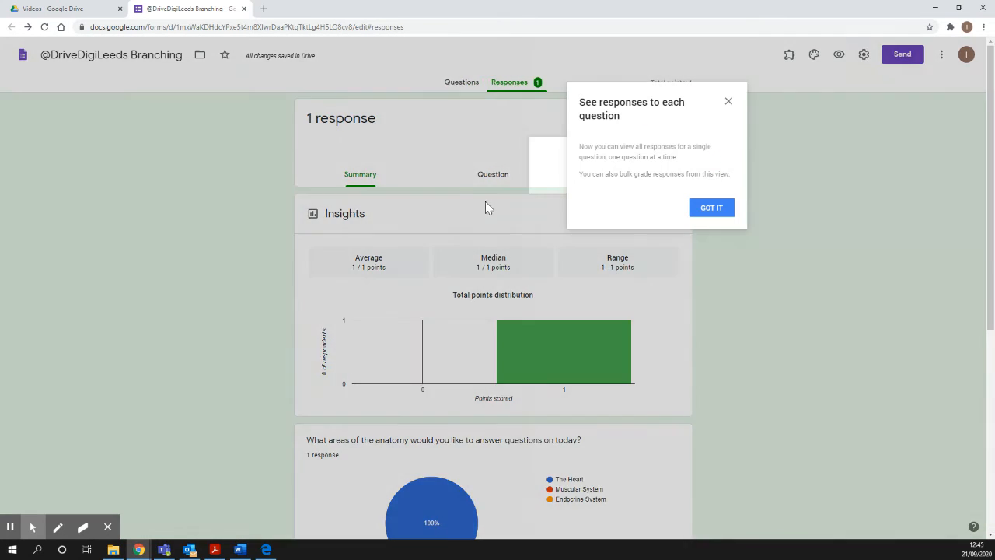
pyautogui.click(728, 101)
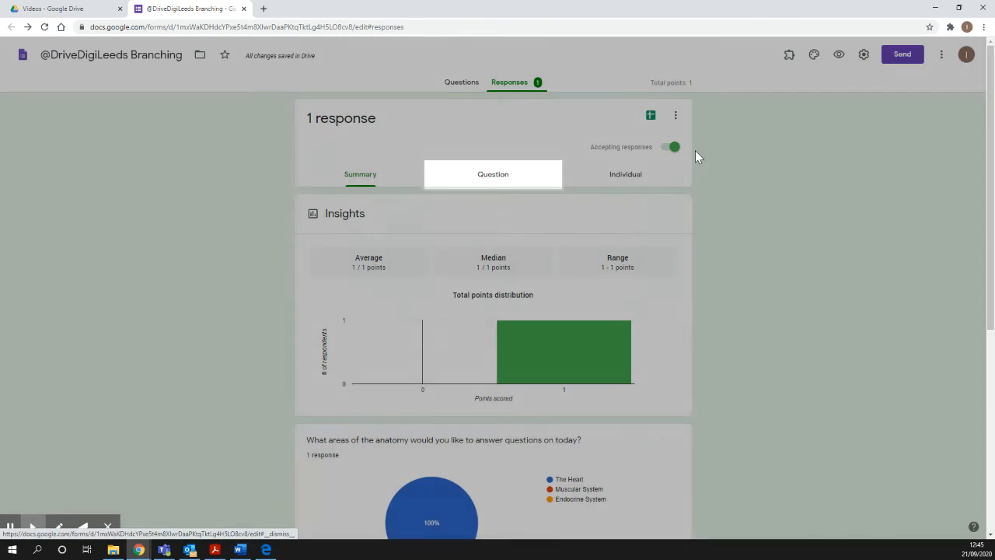
pyautogui.scroll(-2, 506, 267)
pyautogui.scroll(-3, 393, 337)
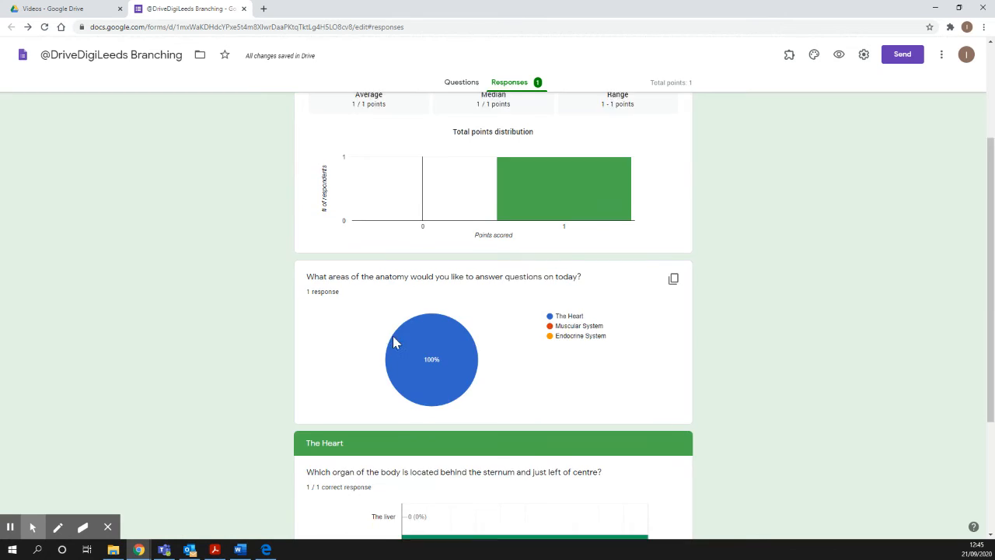
pyautogui.scroll(5, 427, 430)
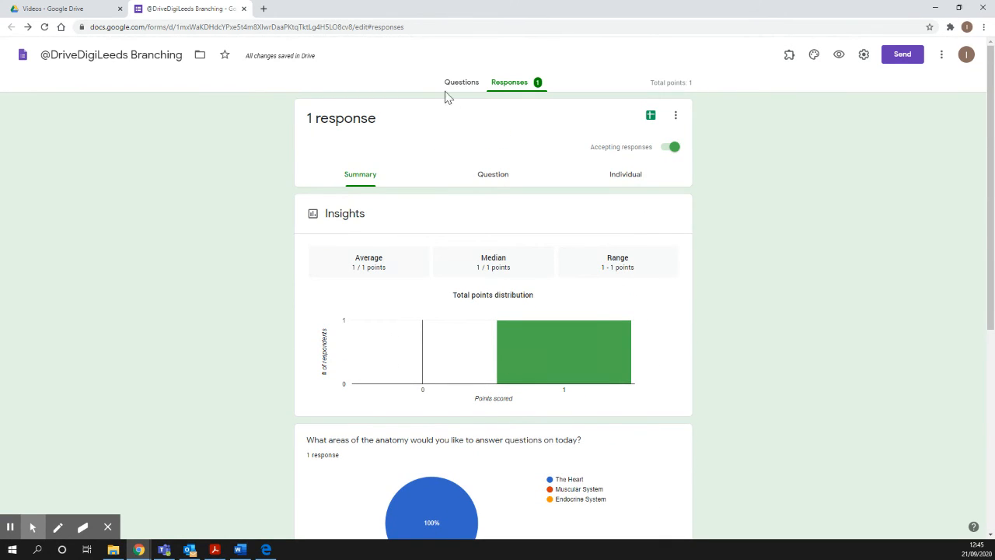
pyautogui.click(464, 84)
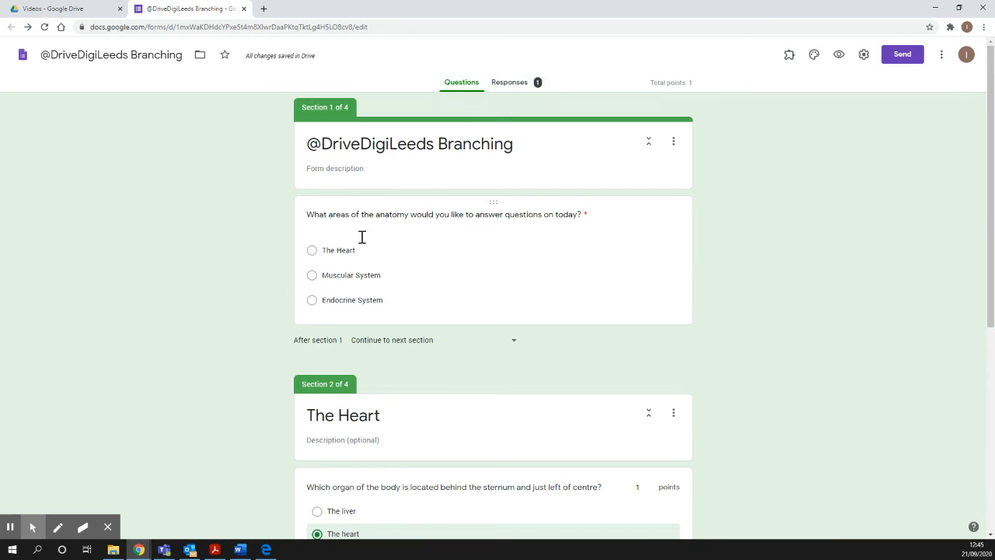
# Step: Turn on Collect email addresses, set the quiz grade to release immediately after each submission, and save the settings
pyautogui.click(864, 58)
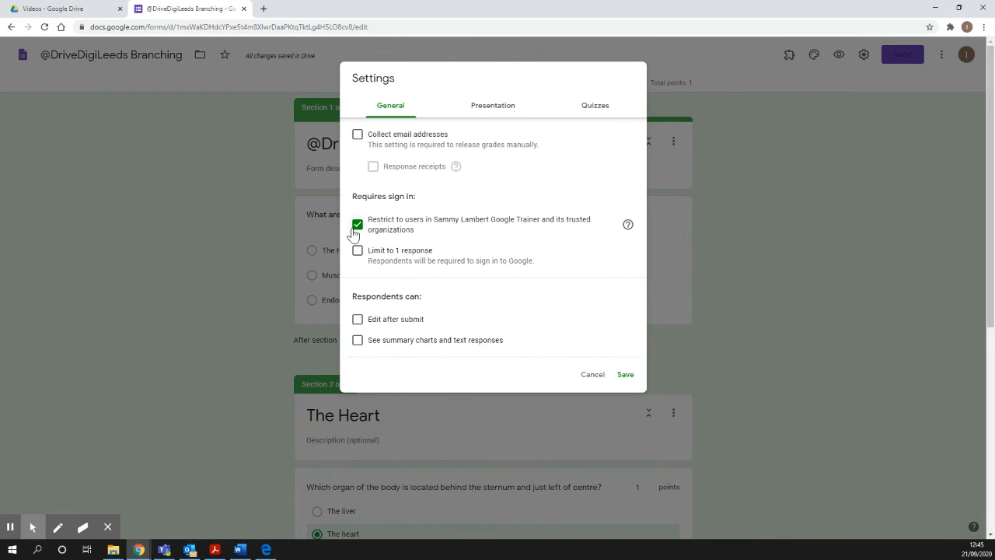
pyautogui.click(358, 135)
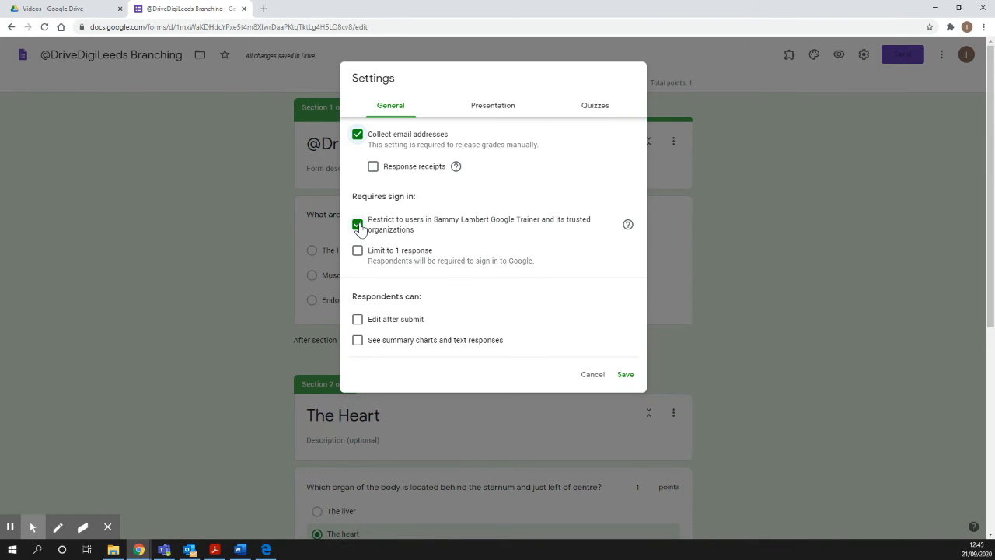
pyautogui.click(595, 107)
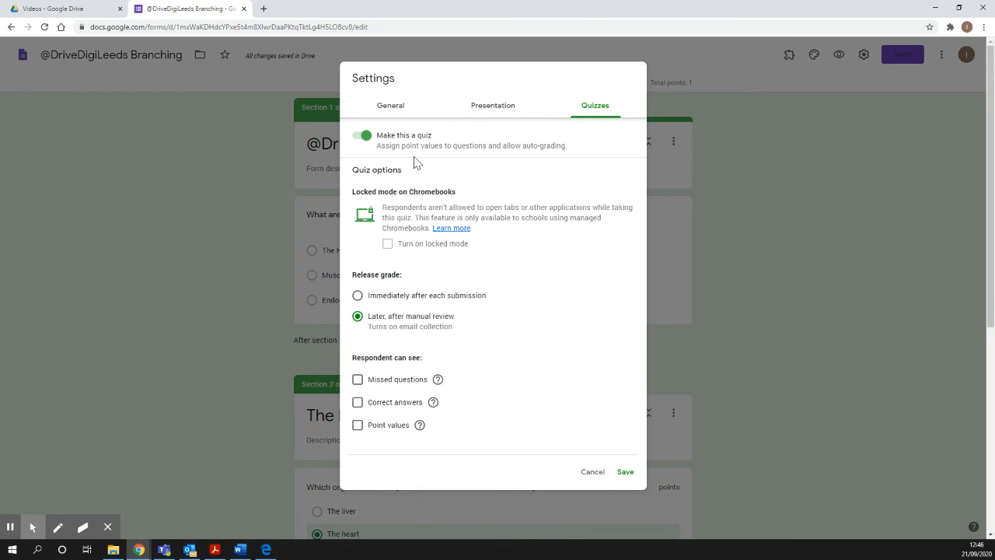
pyautogui.click(357, 296)
pyautogui.click(626, 472)
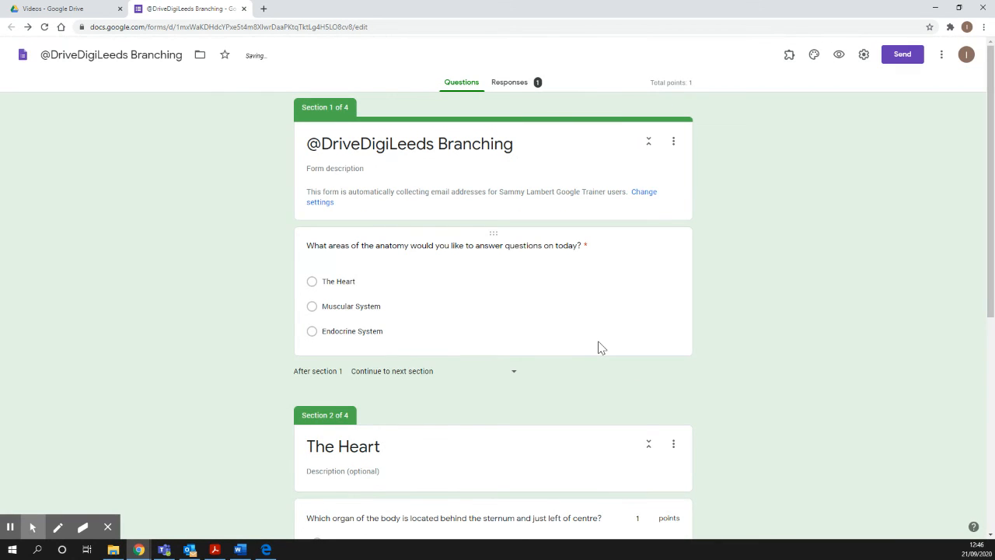
# Step: Preview the form with the updated settings and submit a response choosing The Heart and answering "The heart"
pyautogui.click(839, 57)
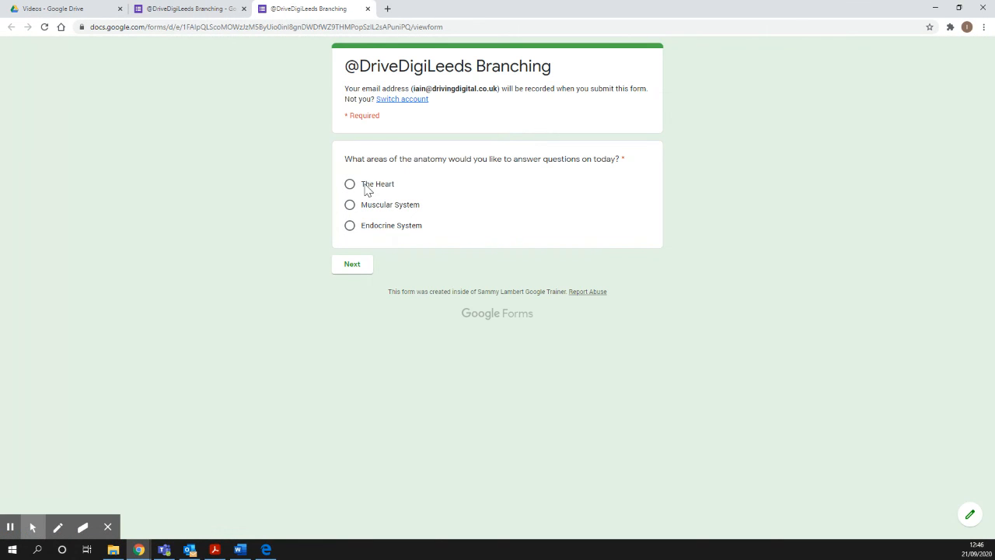
pyautogui.click(350, 266)
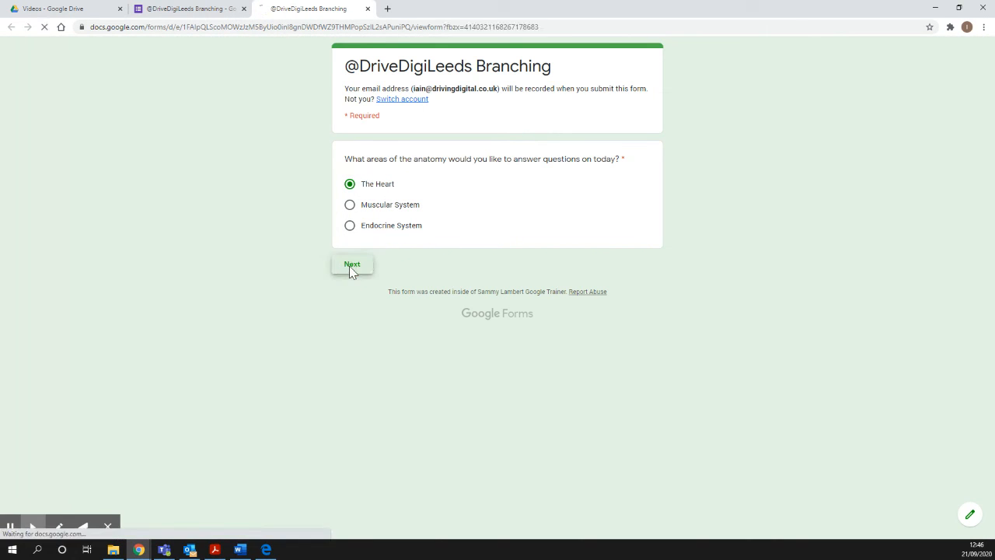
pyautogui.click(370, 229)
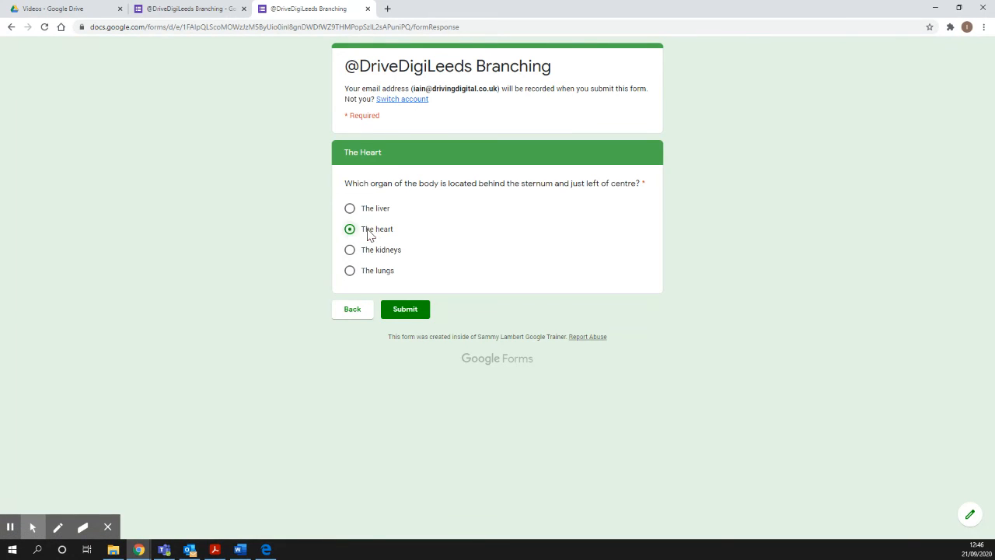
pyautogui.click(413, 311)
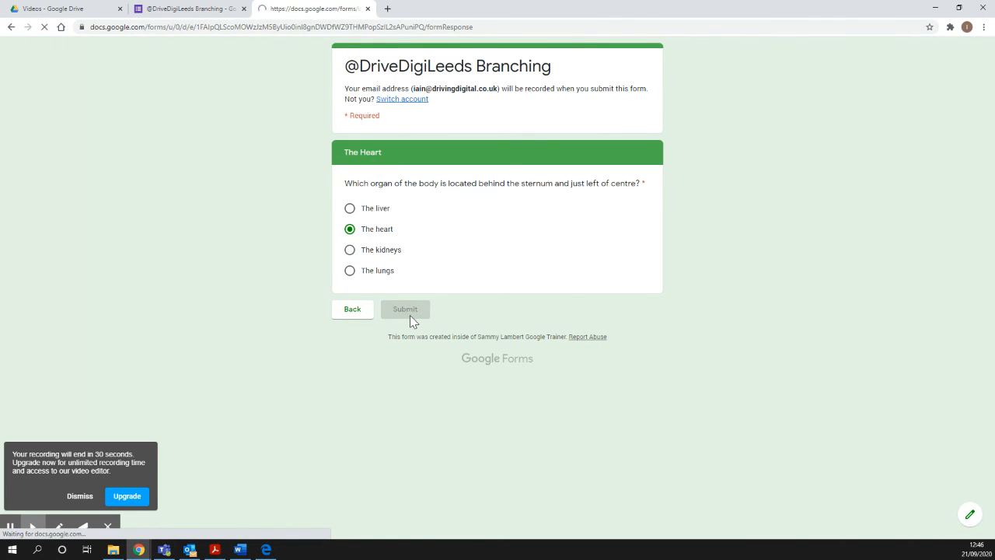
pyautogui.click(79, 471)
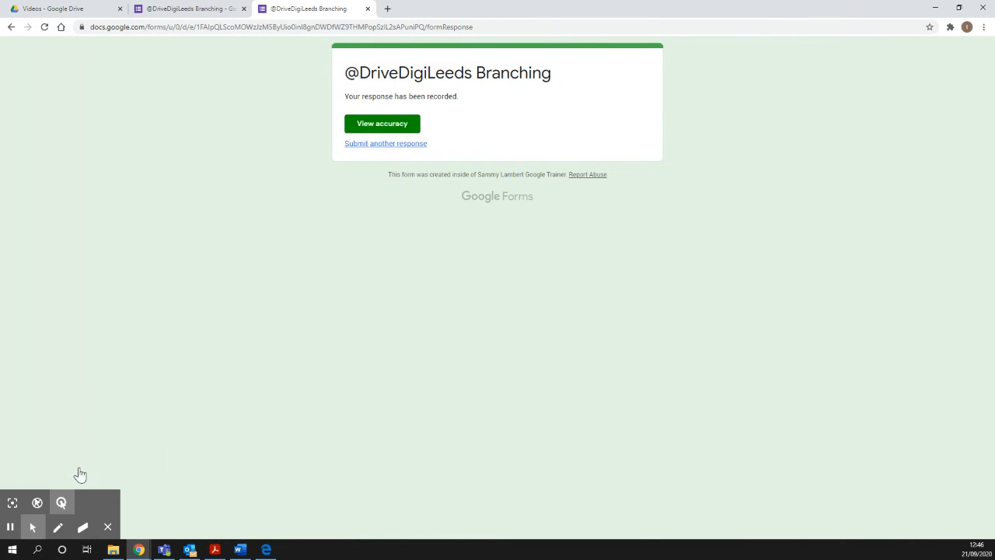
# Step: View the accuracy of the submitted response and check the feedback on the sternum question
pyautogui.click(373, 126)
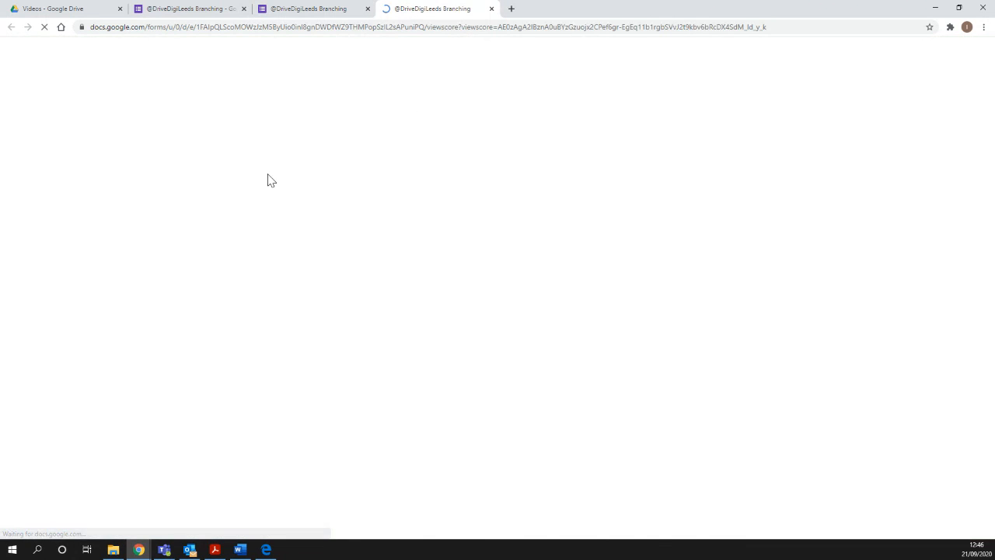
pyautogui.scroll(-1, 443, 212)
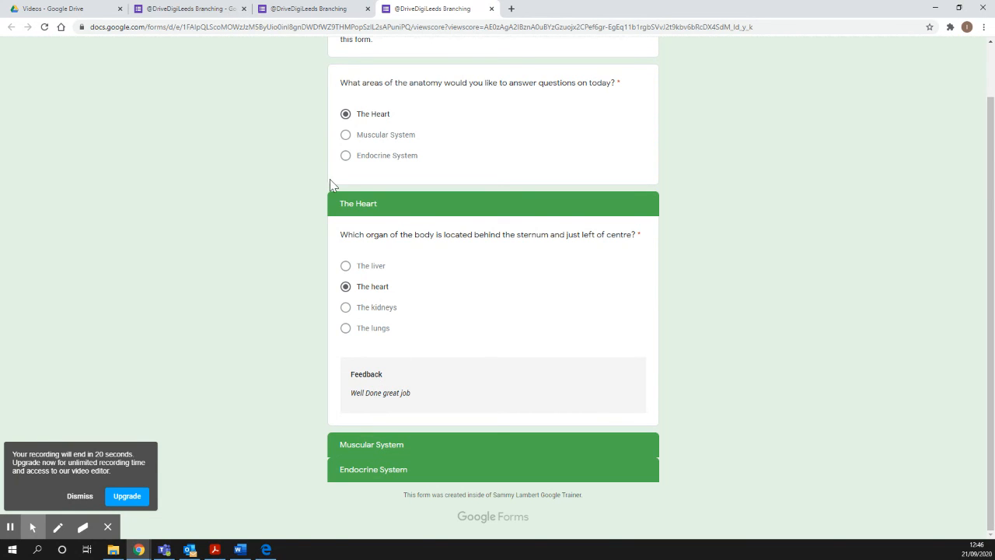
pyautogui.scroll(1, 410, 369)
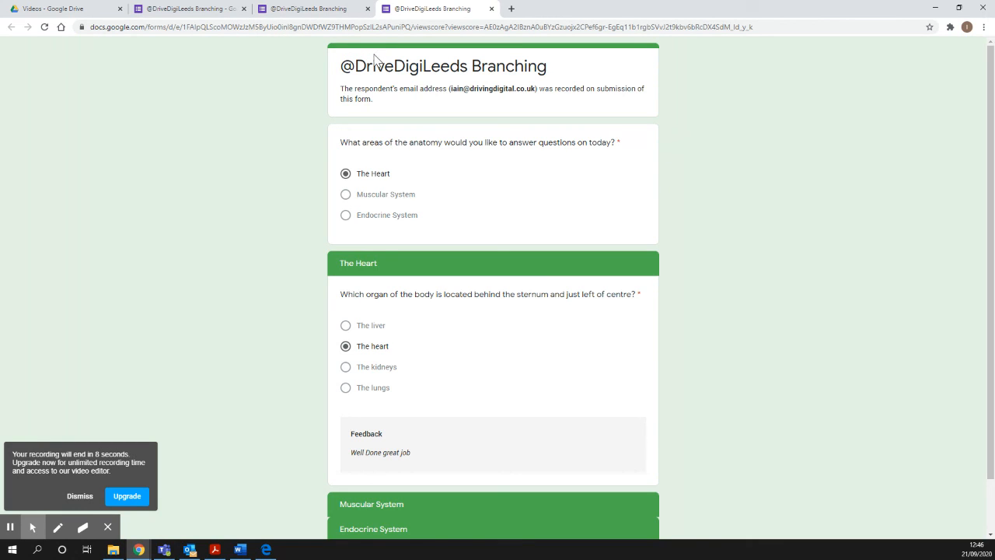
pyautogui.click(951, 28)
pyautogui.click(908, 101)
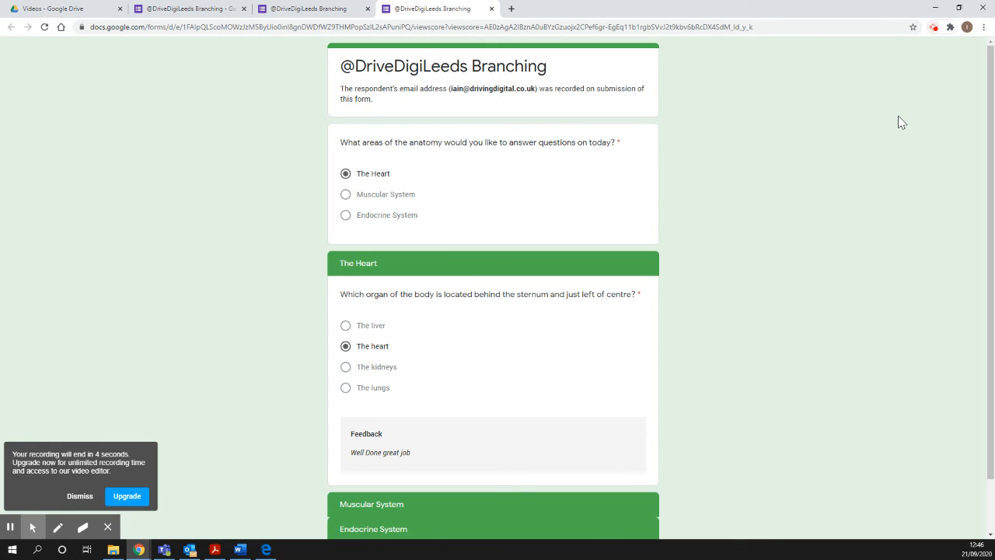